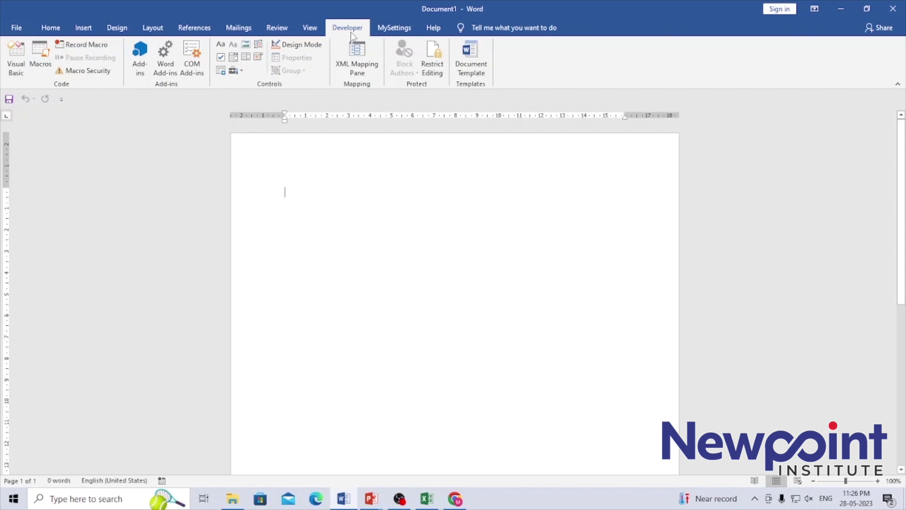
- Switch the Developer tab off and back on in the ribbon customization options, and cancel the dialog
{"action": "left_click", "coordinate": [17, 28]}
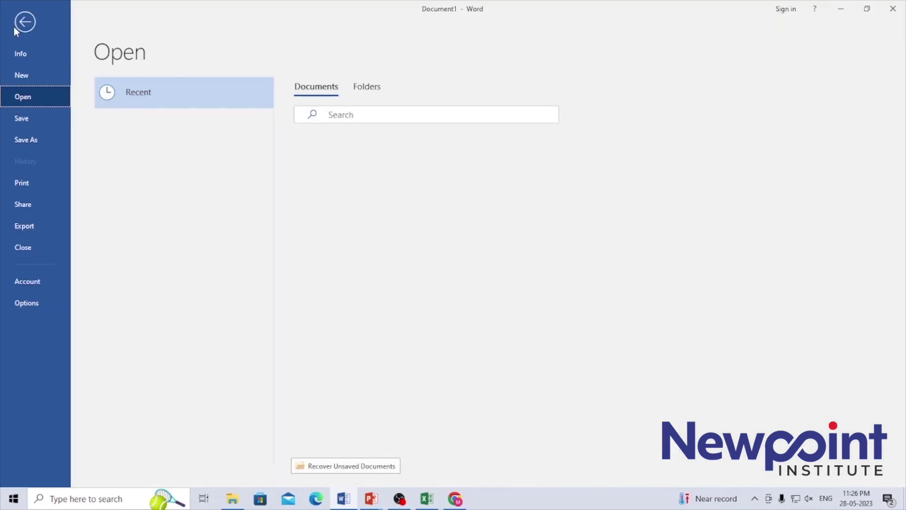
{"action": "left_click", "coordinate": [27, 303]}
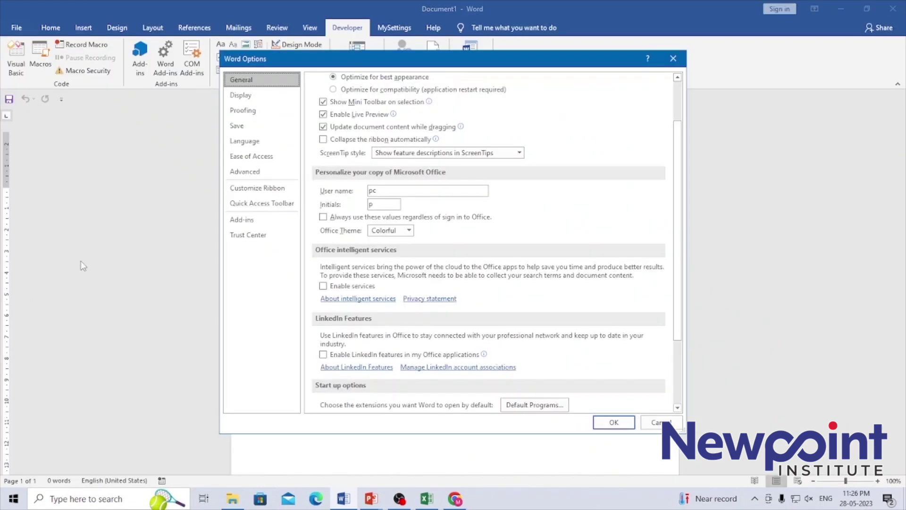
{"action": "left_click", "coordinate": [261, 191]}
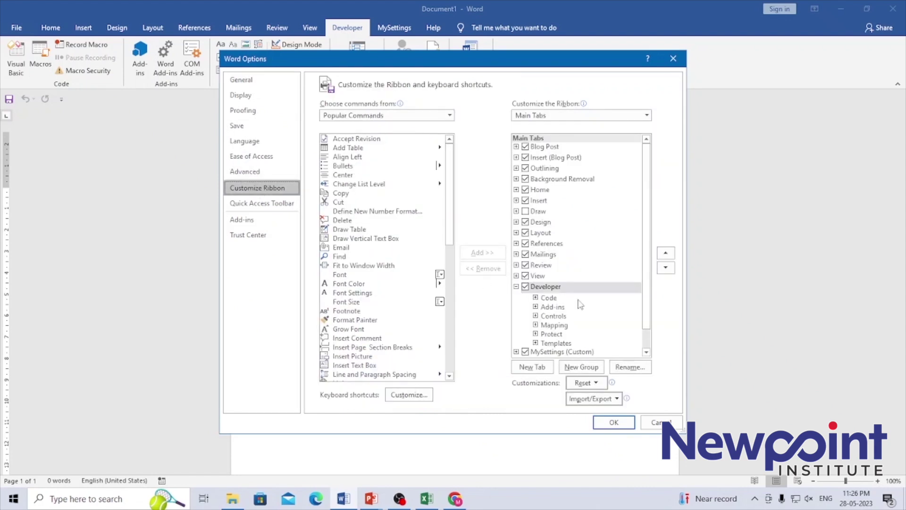
{"action": "left_click", "coordinate": [525, 286]}
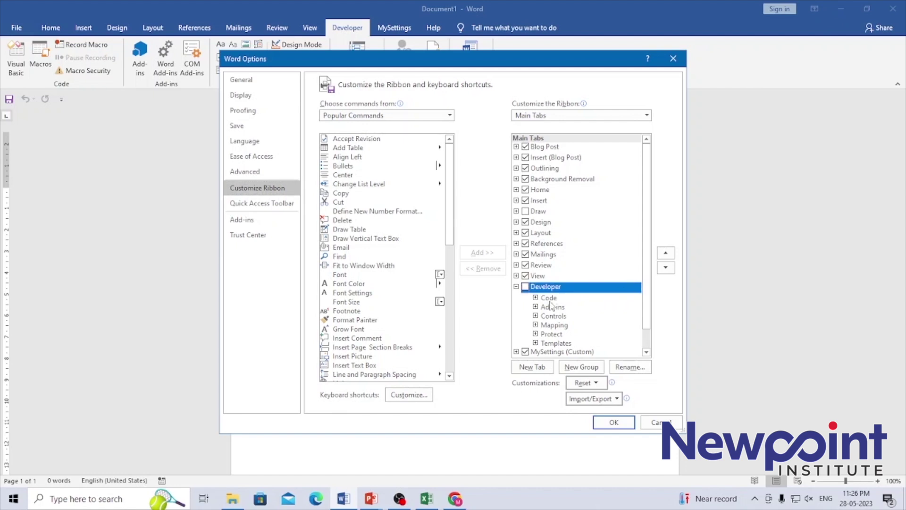
{"action": "left_click", "coordinate": [516, 287]}
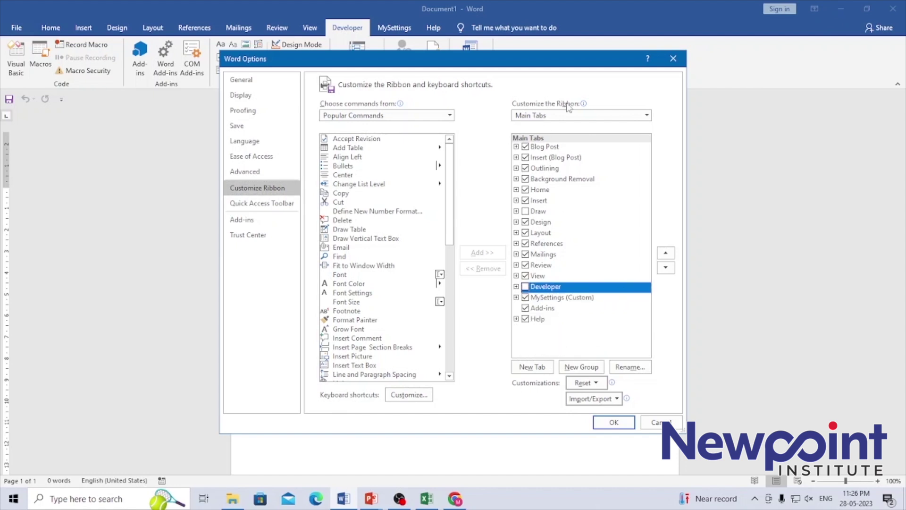
{"action": "left_click", "coordinate": [524, 287]}
{"action": "left_click", "coordinate": [525, 286]}
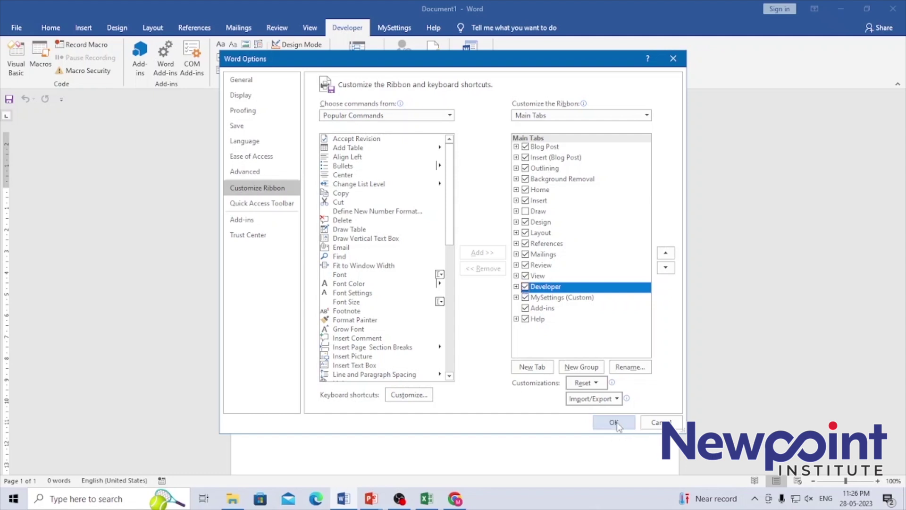
{"action": "left_click", "coordinate": [663, 422]}
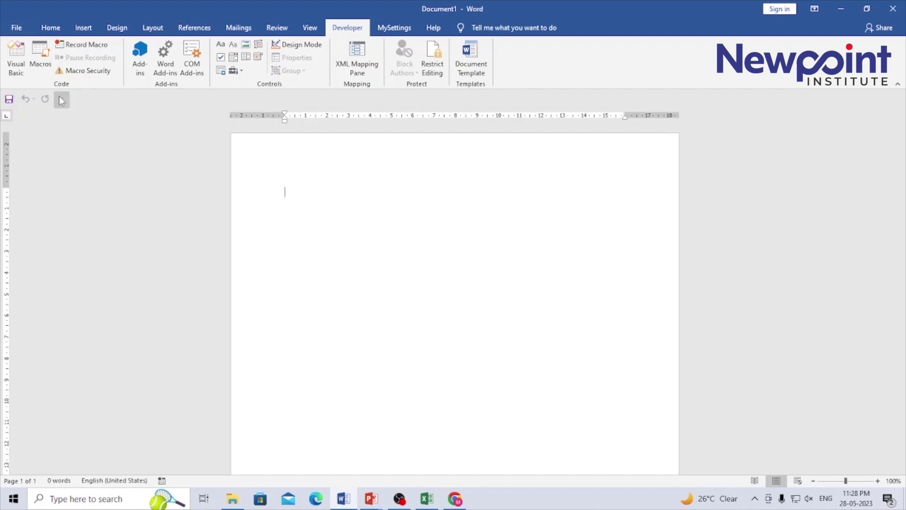
- Review the Trust Center settings for trusted publishers, locations, documents, add-in catalogs, add-ins and ActiveX
{"action": "left_click", "coordinate": [89, 71]}
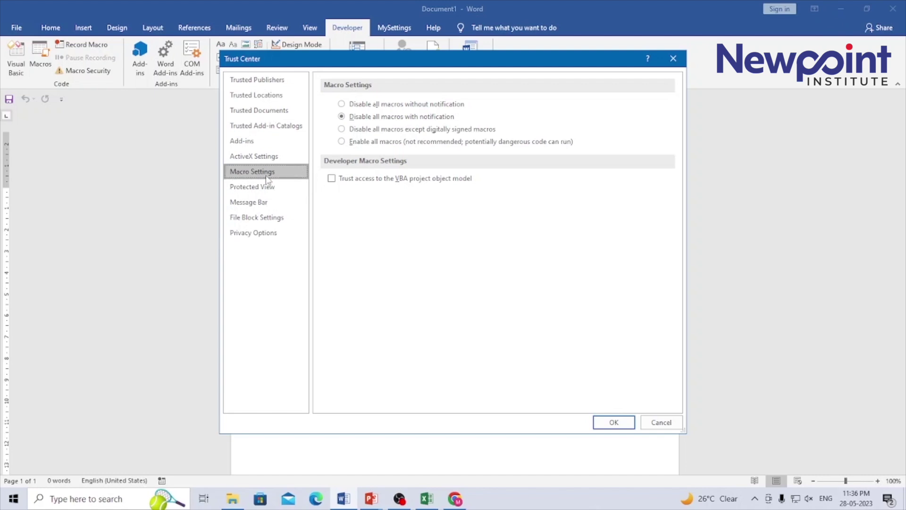
{"action": "left_click", "coordinate": [254, 82]}
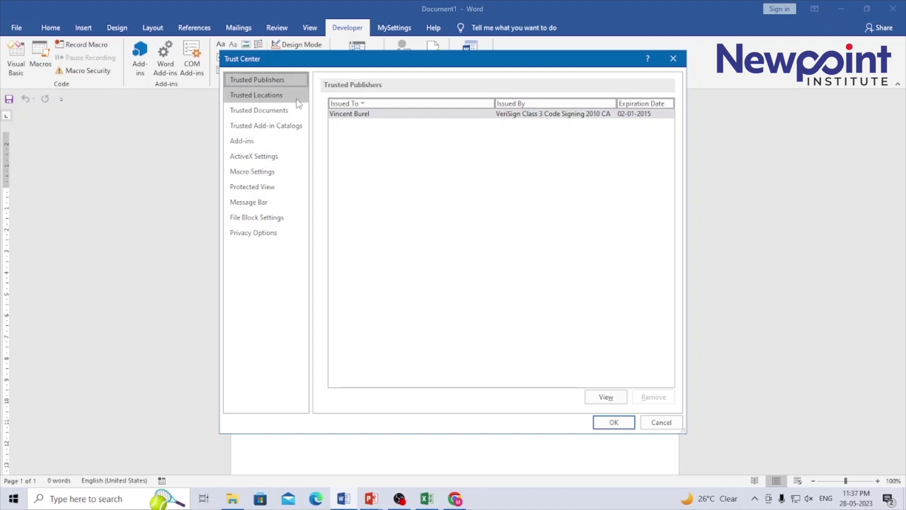
{"action": "left_click", "coordinate": [266, 98]}
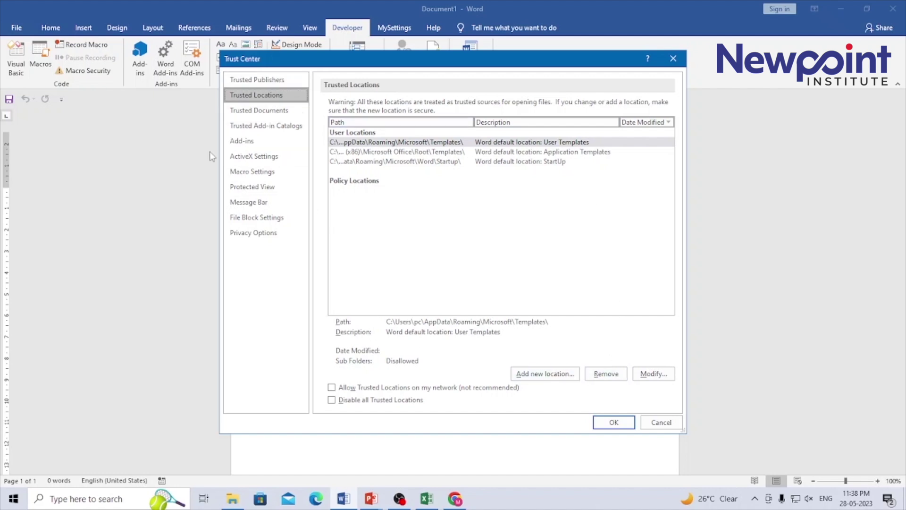
{"action": "left_click", "coordinate": [250, 115]}
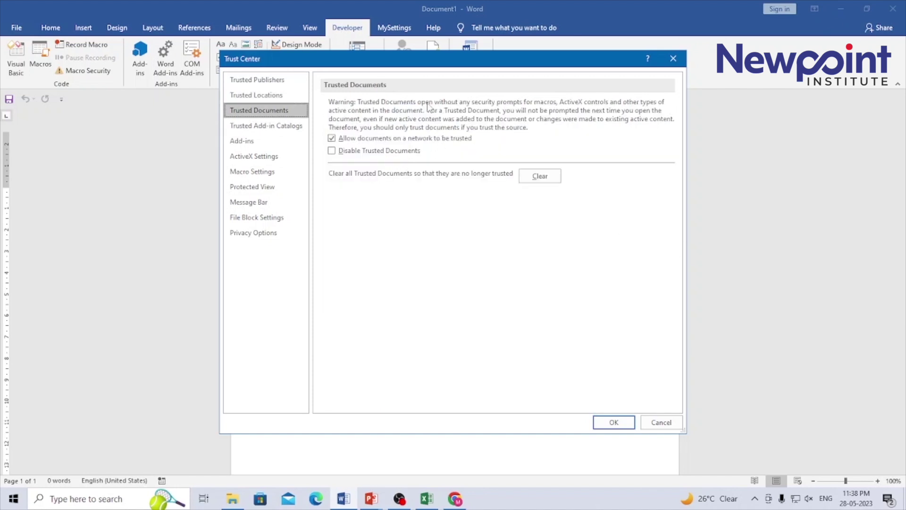
{"action": "left_click", "coordinate": [270, 131]}
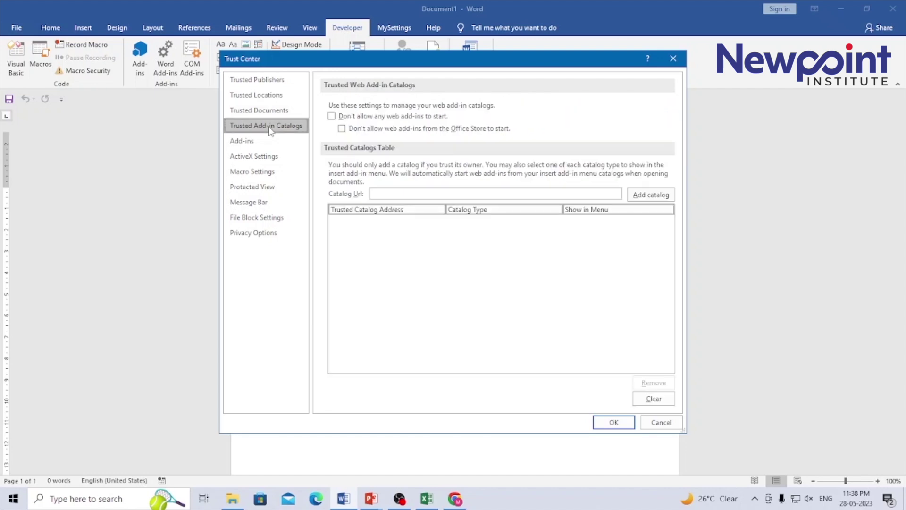
{"action": "left_click", "coordinate": [250, 143]}
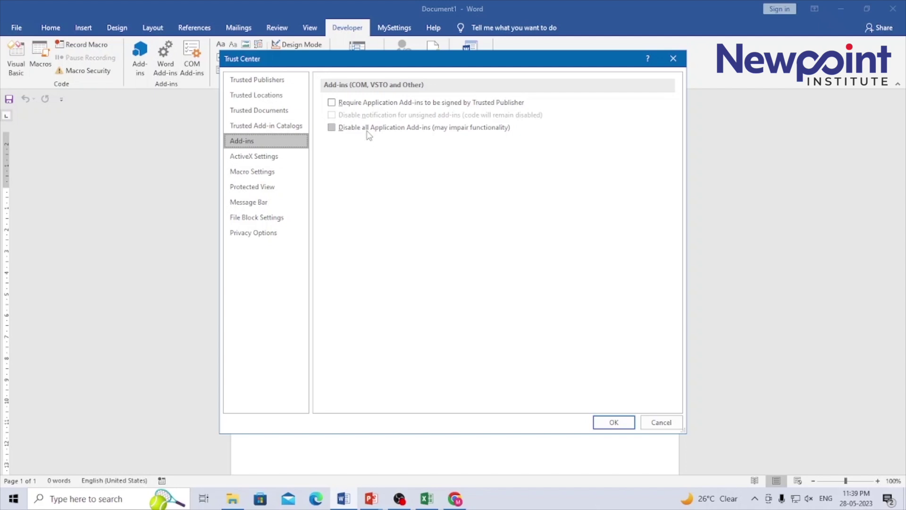
{"action": "left_click", "coordinate": [261, 159]}
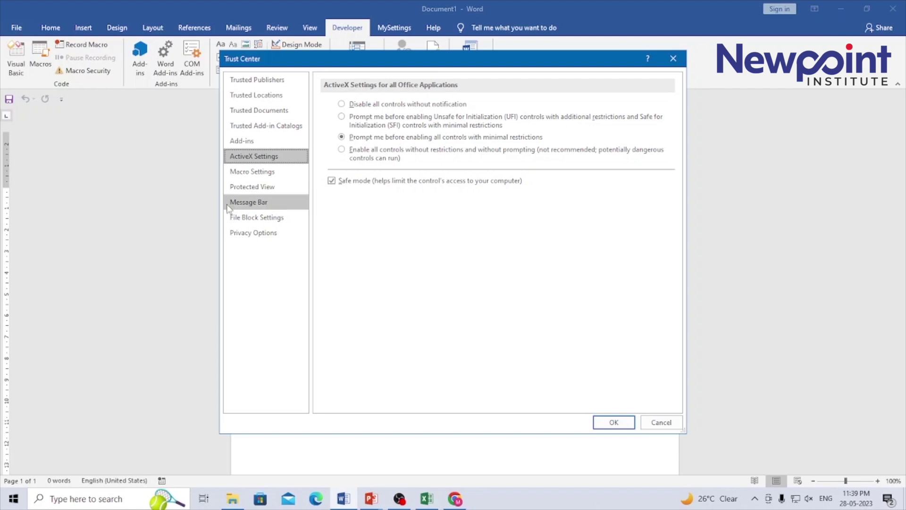
- Review the Trust Center's Protected View, Message Bar, File Block and Privacy settings, and close the dialog
{"action": "left_click", "coordinate": [268, 187]}
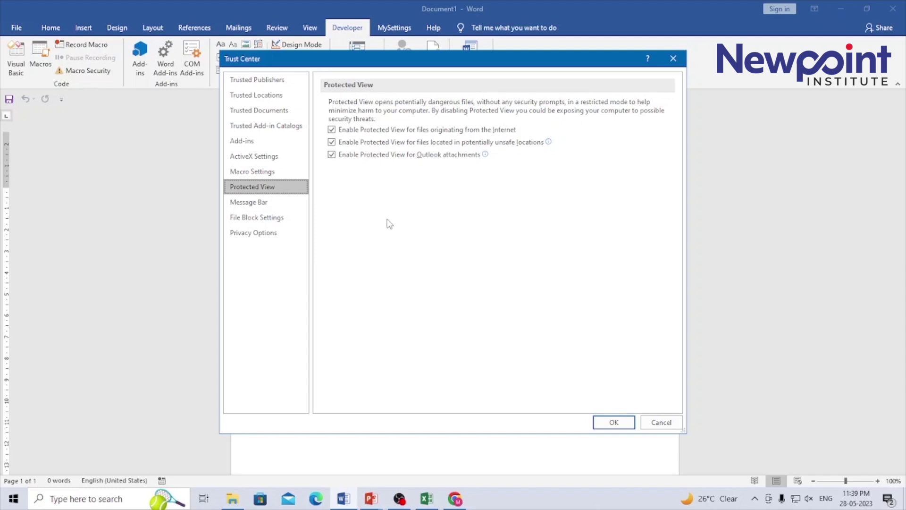
{"action": "left_click", "coordinate": [274, 206]}
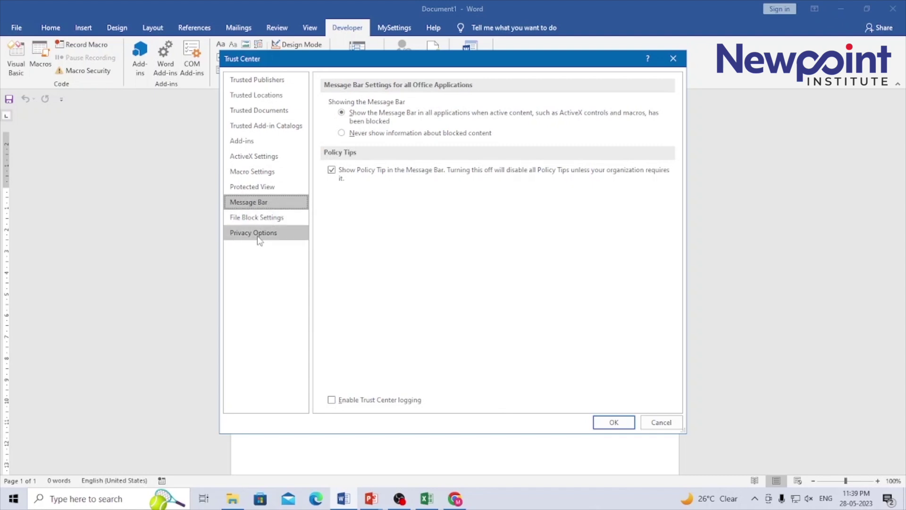
{"action": "left_click", "coordinate": [259, 218]}
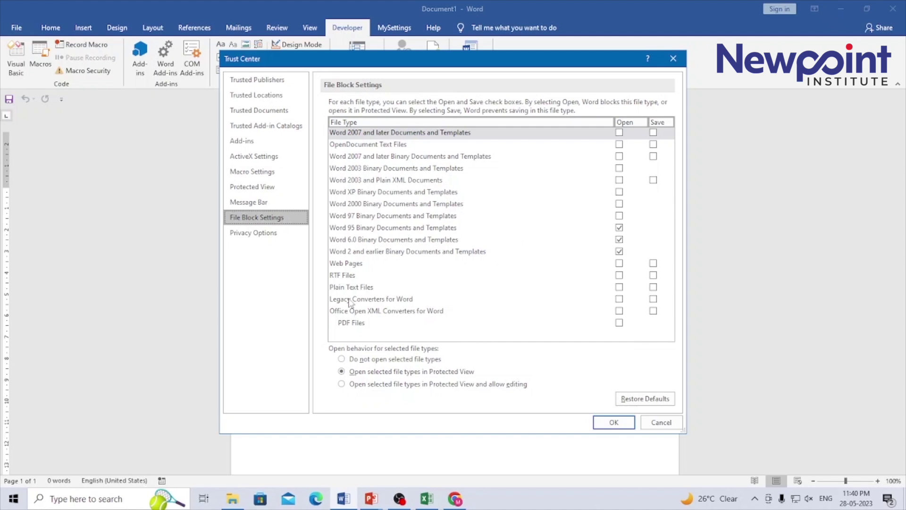
{"action": "left_click", "coordinate": [261, 234]}
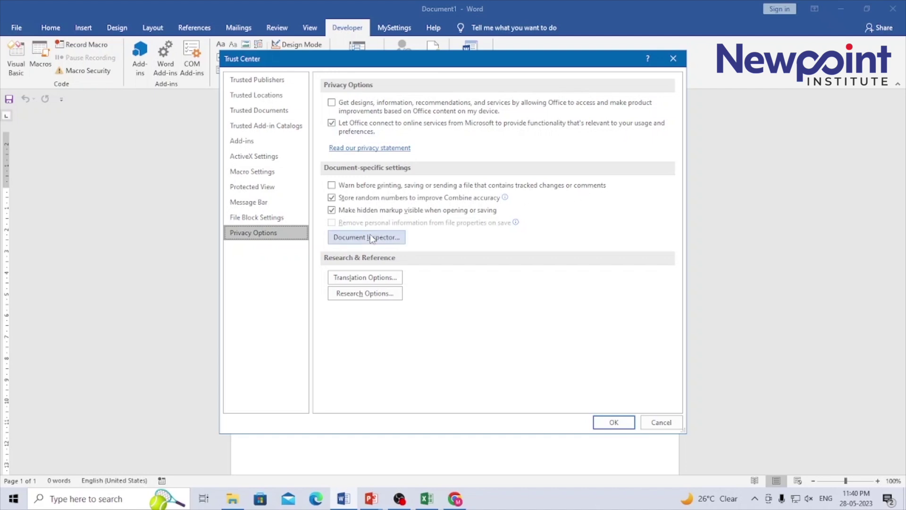
{"action": "mouse_move", "coordinate": [413, 202]}
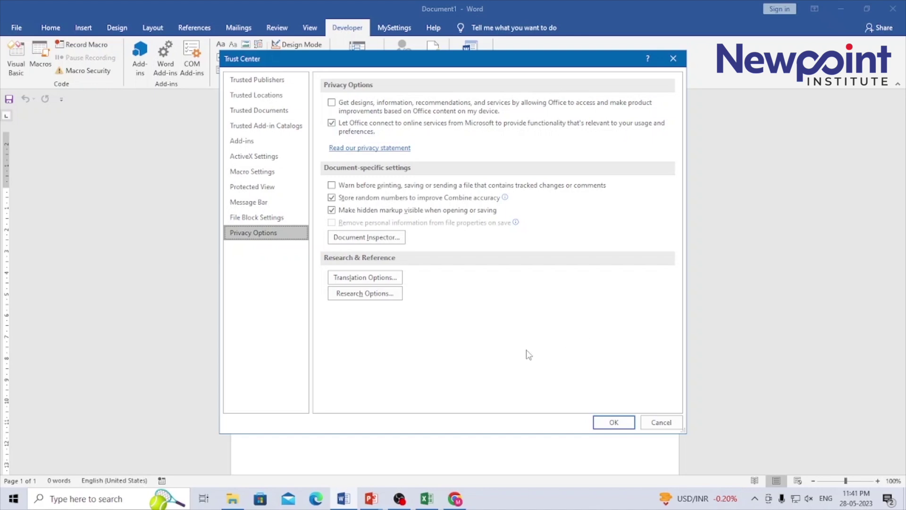
{"action": "left_click", "coordinate": [614, 422]}
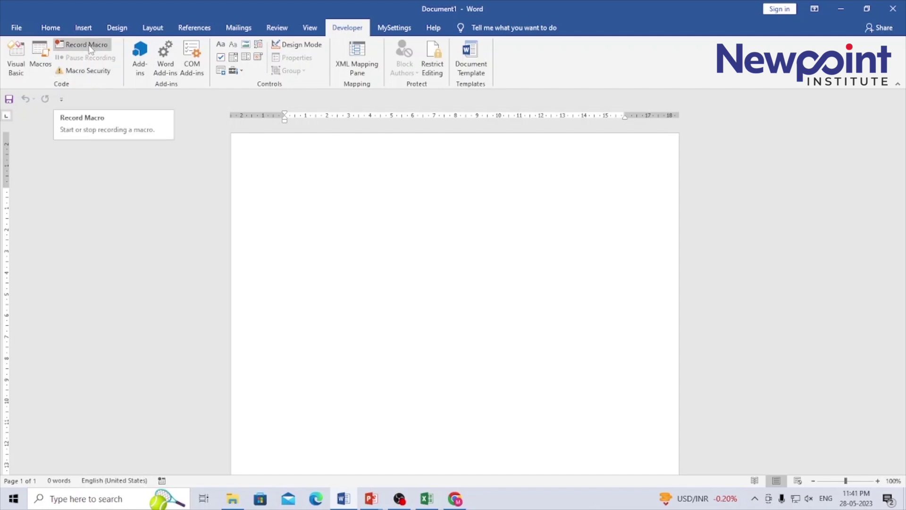
- View the list of available macros, and inspect the ThisDocument code window in the Visual Basic editor
{"action": "left_click", "coordinate": [39, 56]}
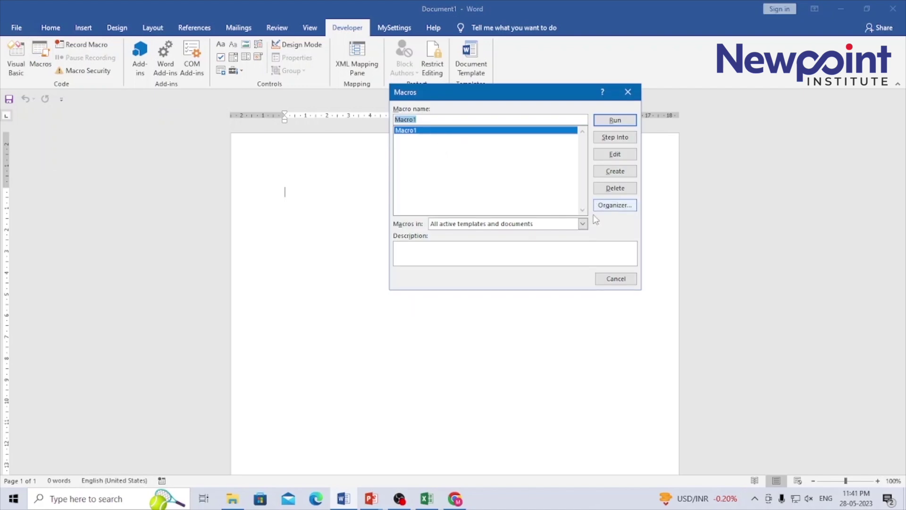
{"action": "left_click", "coordinate": [623, 280]}
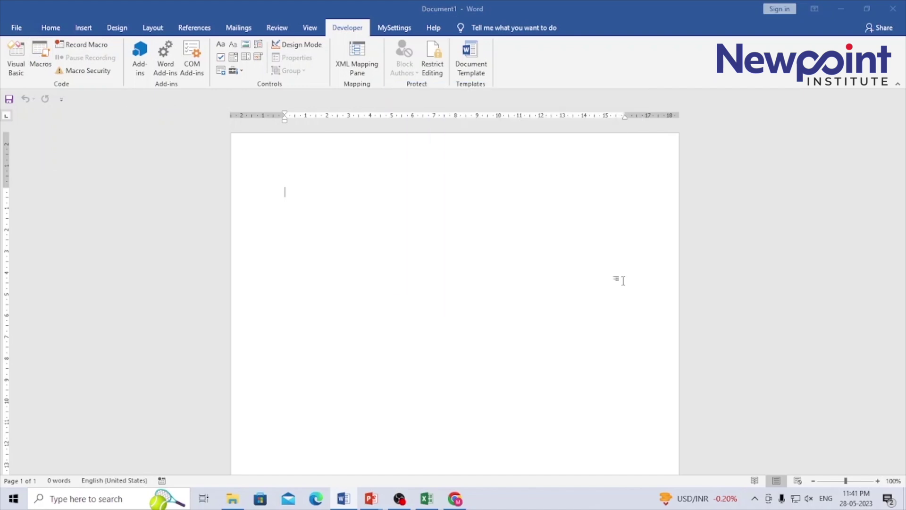
{"action": "left_click", "coordinate": [16, 70]}
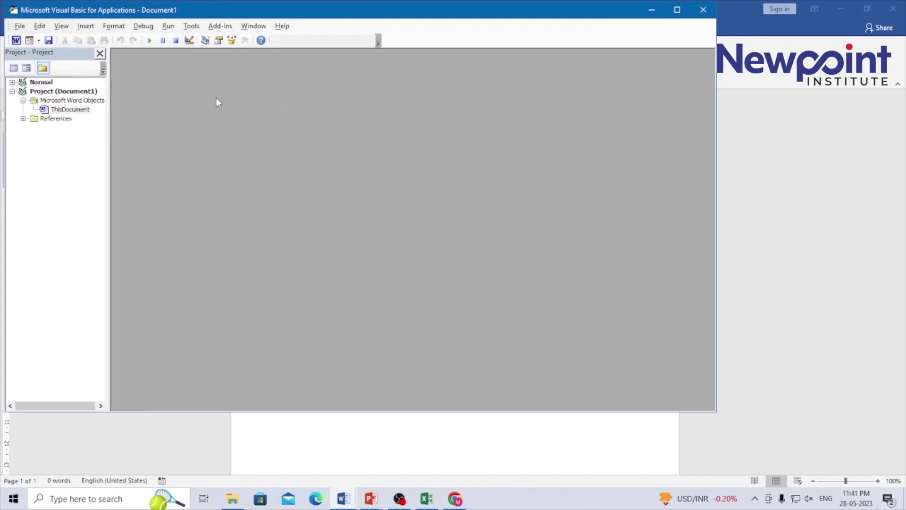
{"action": "left_click", "coordinate": [19, 26]}
{"action": "left_click", "coordinate": [145, 159]}
{"action": "double_click", "coordinate": [57, 111]}
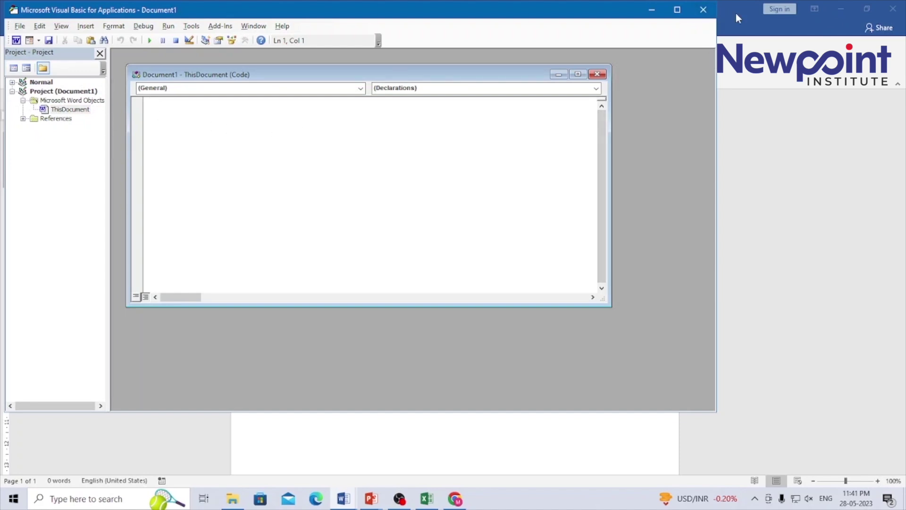
{"action": "left_click", "coordinate": [706, 9]}
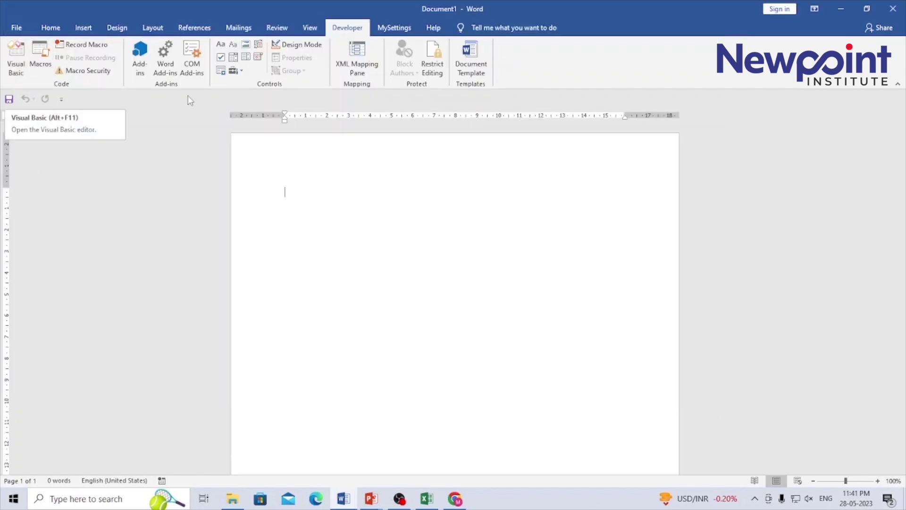
- Look through the installed Office add-ins and the COM add-ins, including the file browser for adding one, without adding anything
{"action": "left_click", "coordinate": [141, 63]}
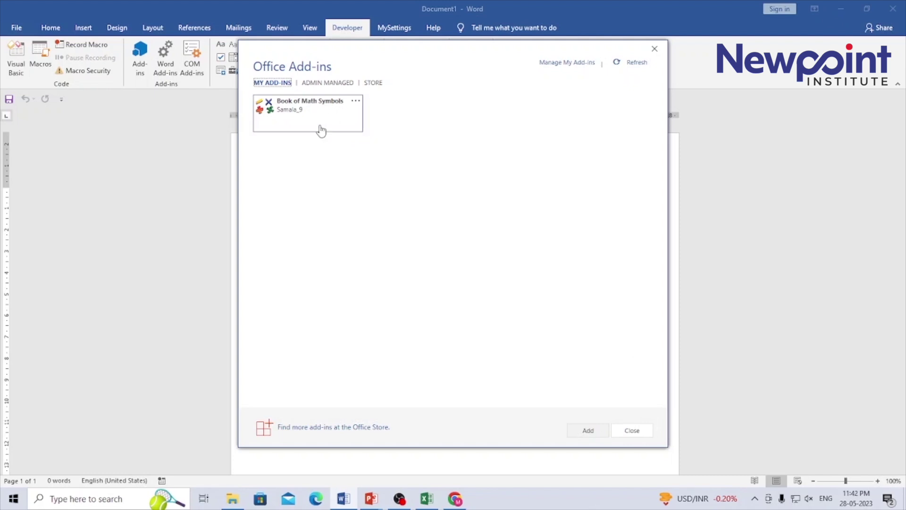
{"action": "left_click", "coordinate": [633, 432]}
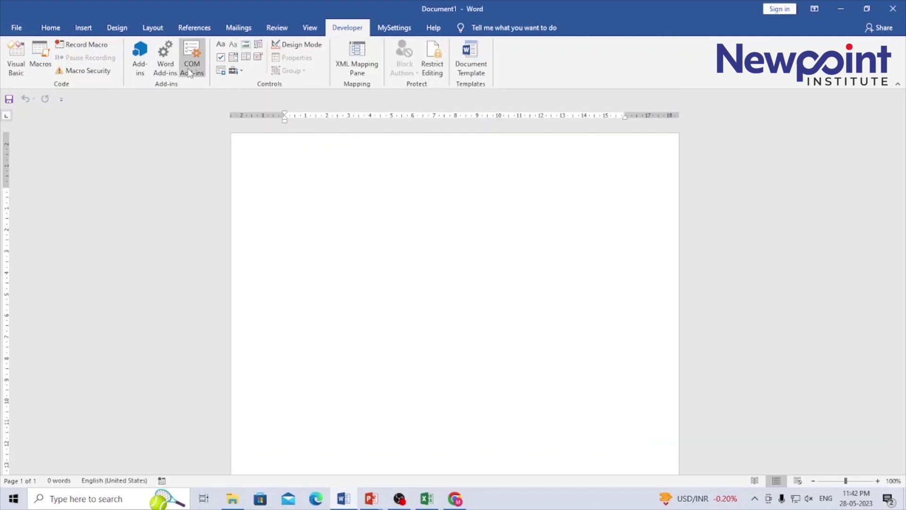
{"action": "left_click", "coordinate": [190, 65]}
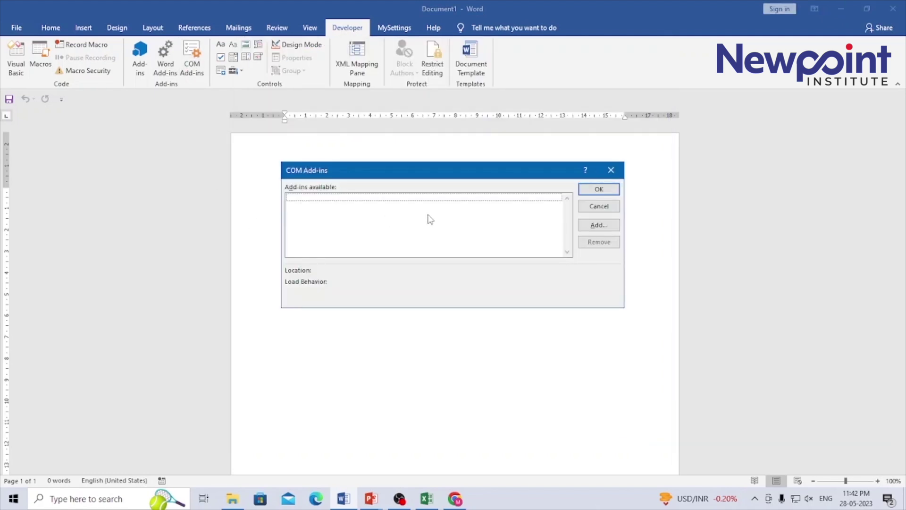
{"action": "left_click", "coordinate": [600, 225]}
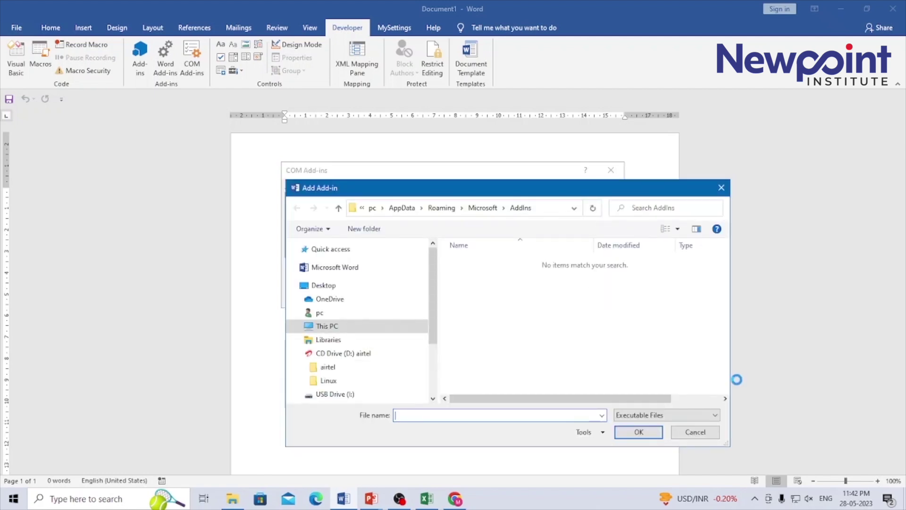
{"action": "left_click", "coordinate": [701, 433]}
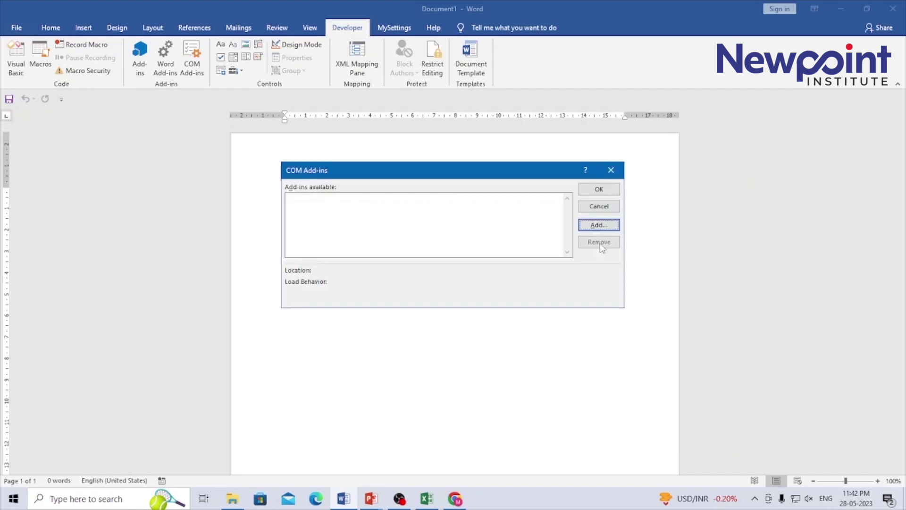
{"action": "left_click", "coordinate": [599, 206]}
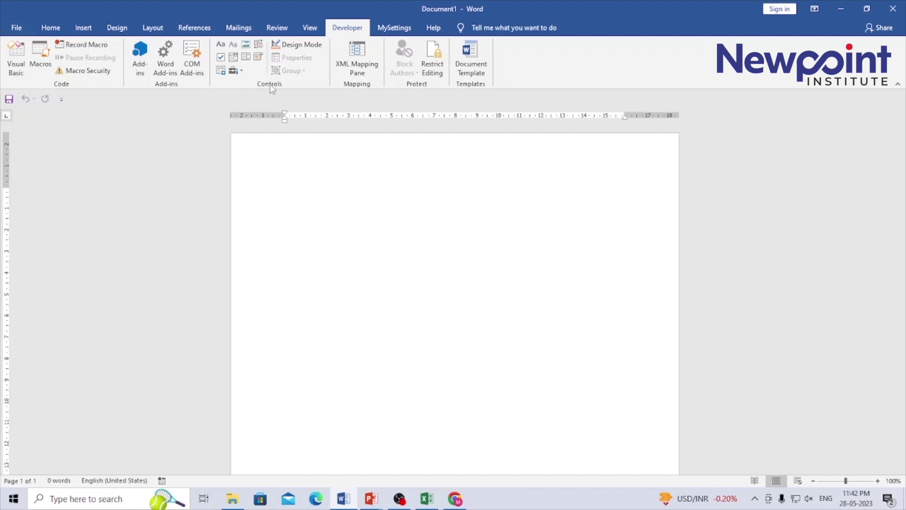
- Insert a rich text content control at the start of the document and a plain text content control on the line below
{"action": "left_click", "coordinate": [221, 46]}
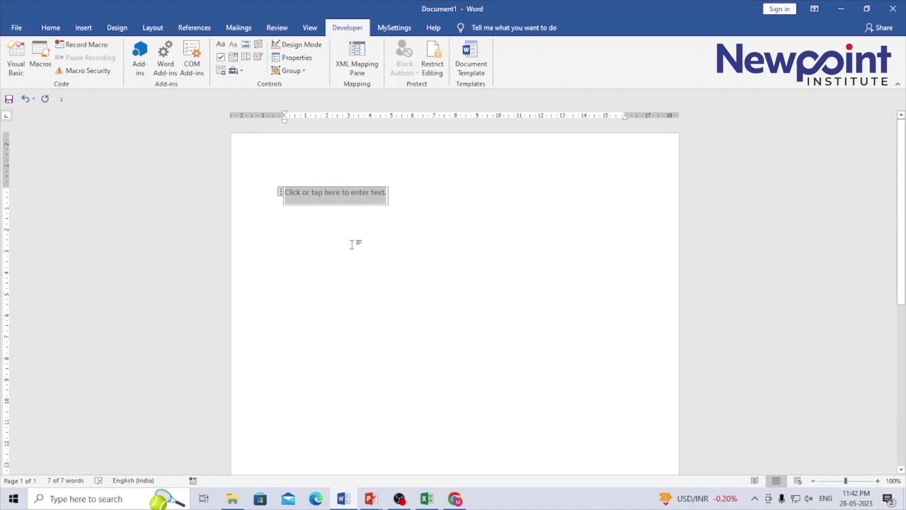
{"action": "left_click", "coordinate": [406, 202]}
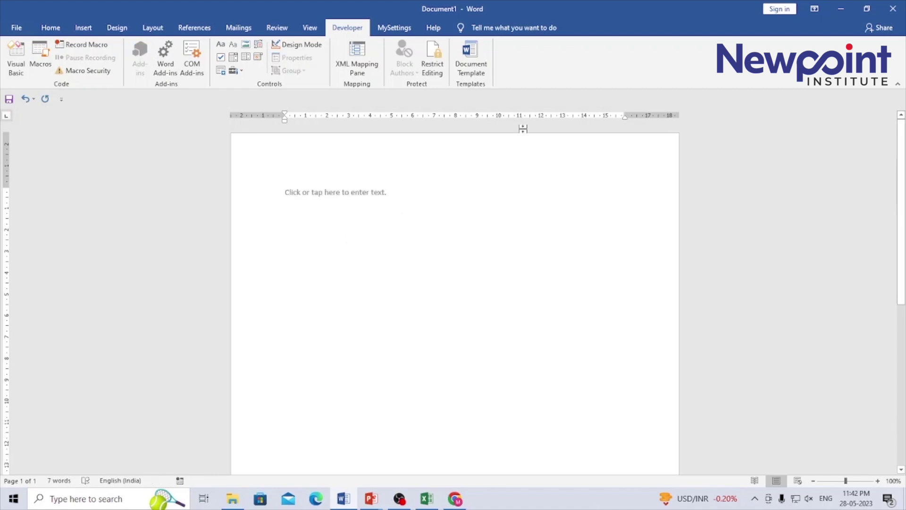
{"action": "key", "text": "Return"}
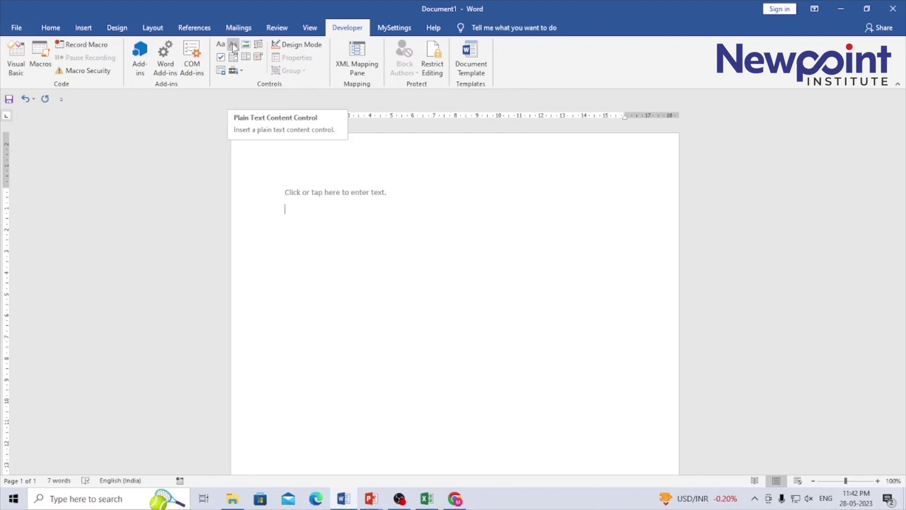
{"action": "left_click", "coordinate": [232, 43]}
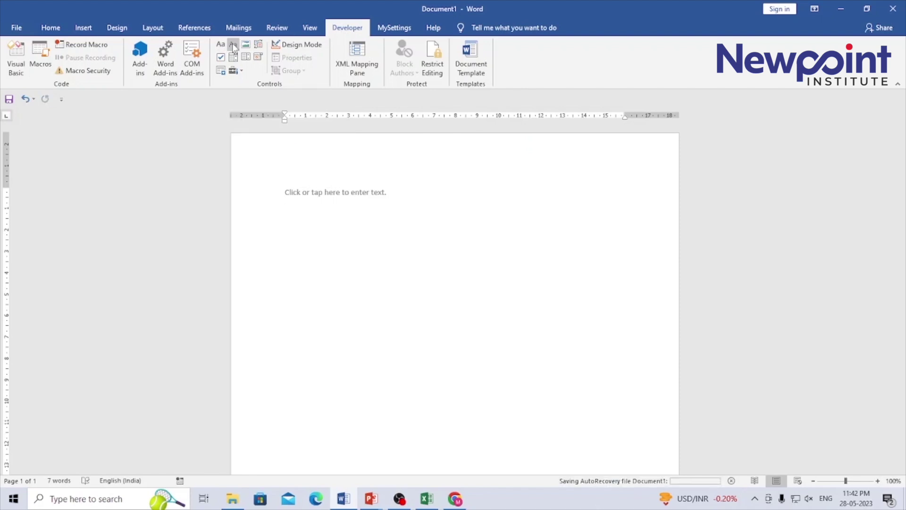
- Enter "ffdffff" in the plain text content control and move to a new line below it
{"action": "left_click", "coordinate": [405, 222]}
{"action": "left_click", "coordinate": [350, 213]}
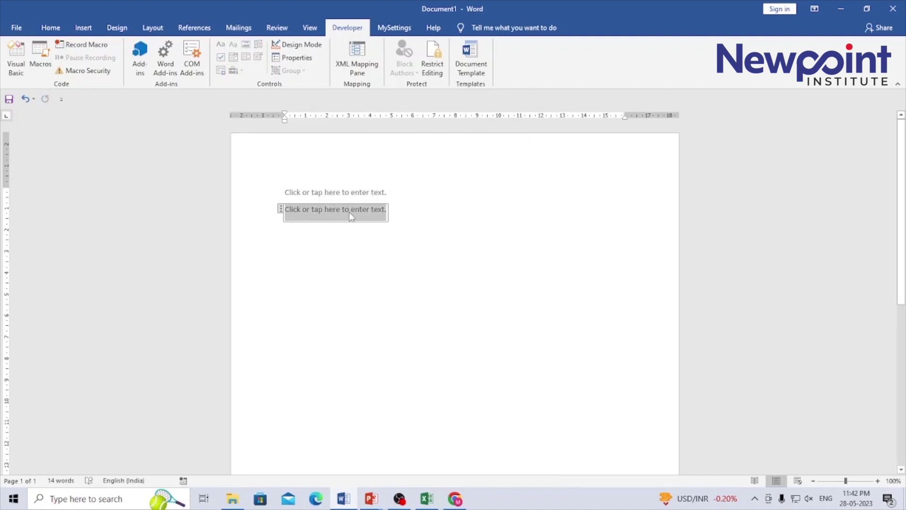
{"action": "type", "text": "ffdffff"}
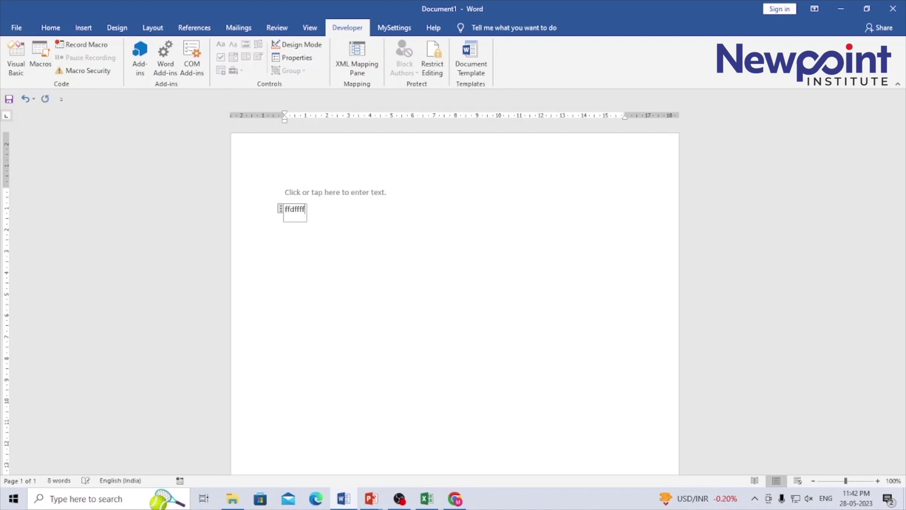
{"action": "key", "text": "Return"}
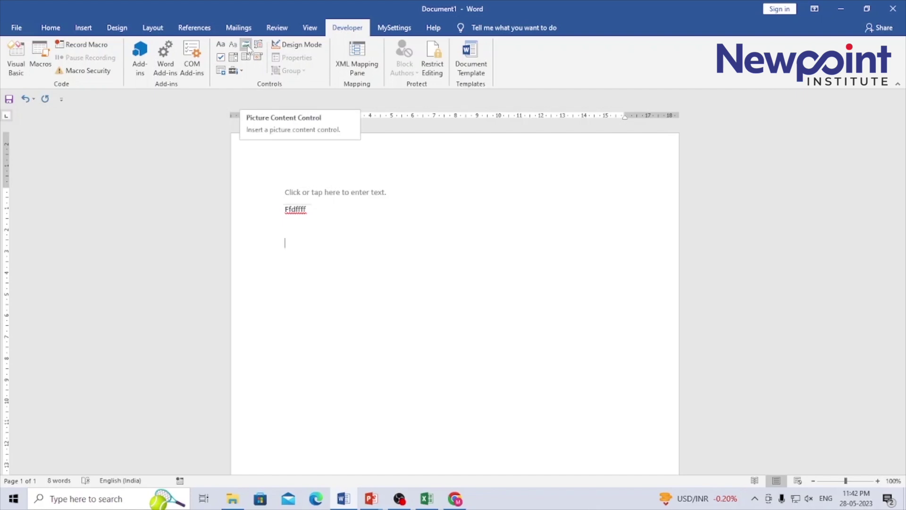
- Insert a picture content control and a check box content control below the text, and tick the check box
{"action": "left_click", "coordinate": [246, 45]}
{"action": "left_click", "coordinate": [488, 301]}
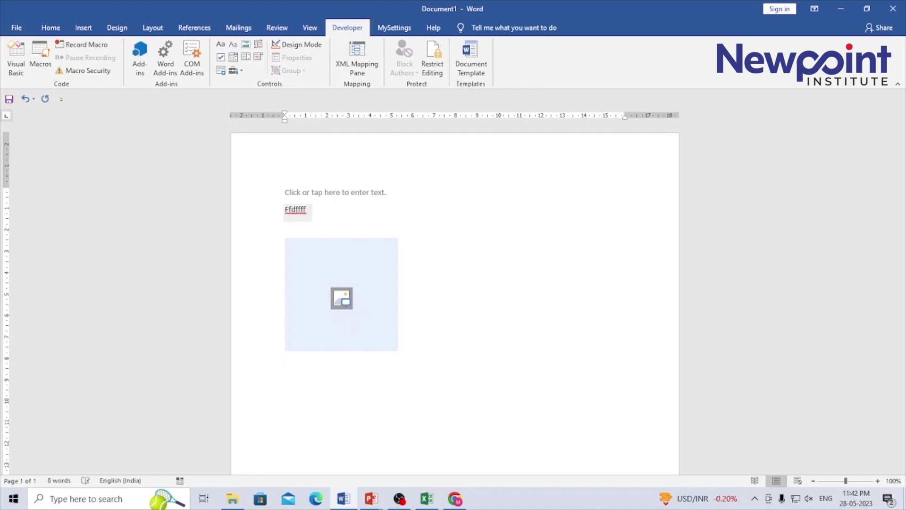
{"action": "left_click", "coordinate": [221, 59]}
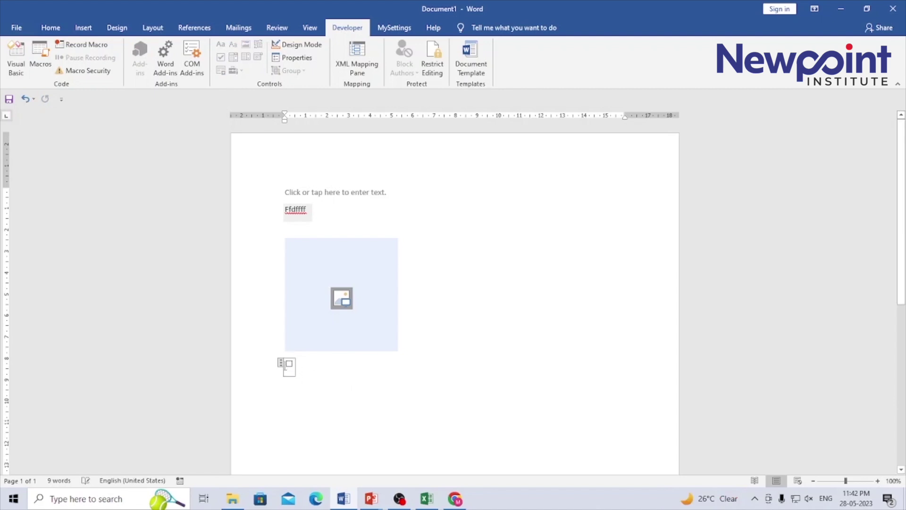
{"action": "right_click", "coordinate": [290, 366]}
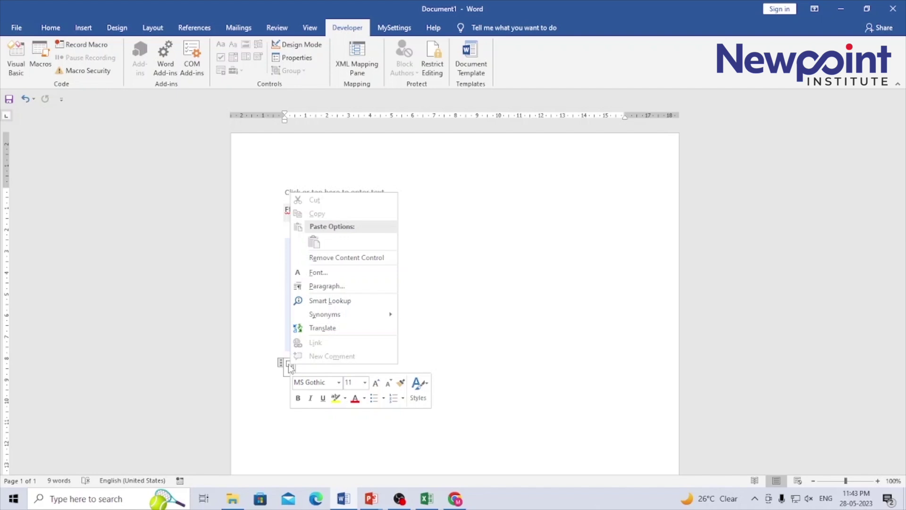
{"action": "key", "text": "Escape"}
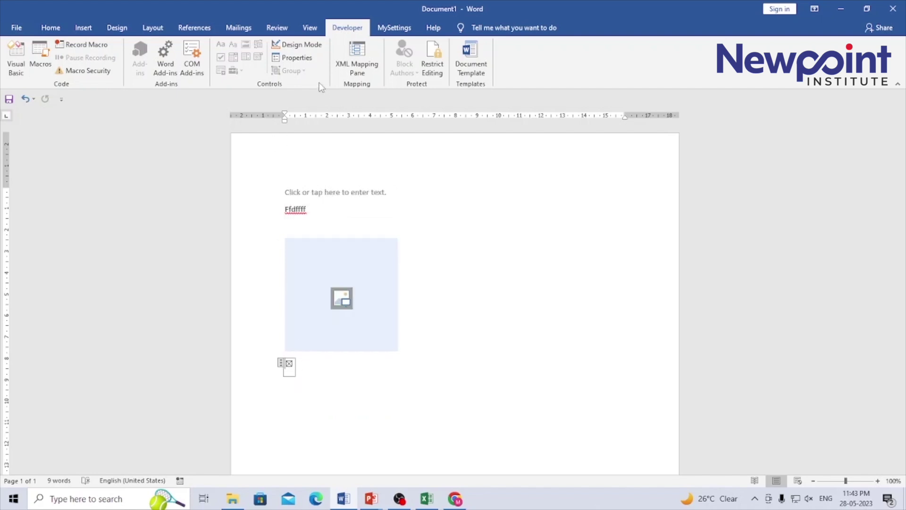
- View the check box control's properties and the available Legacy Forms and ActiveX Controls without changing or inserting anything
{"action": "left_click", "coordinate": [304, 60]}
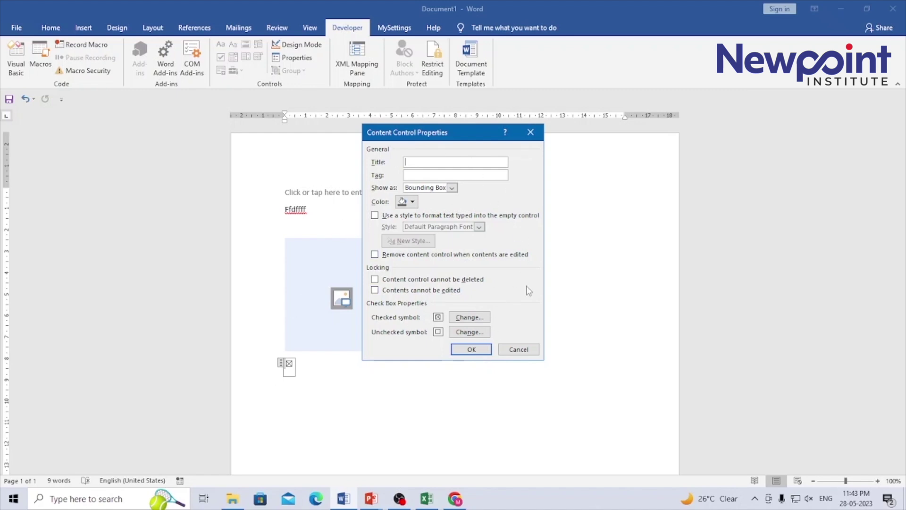
{"action": "left_click", "coordinate": [520, 351]}
{"action": "left_click", "coordinate": [379, 405]}
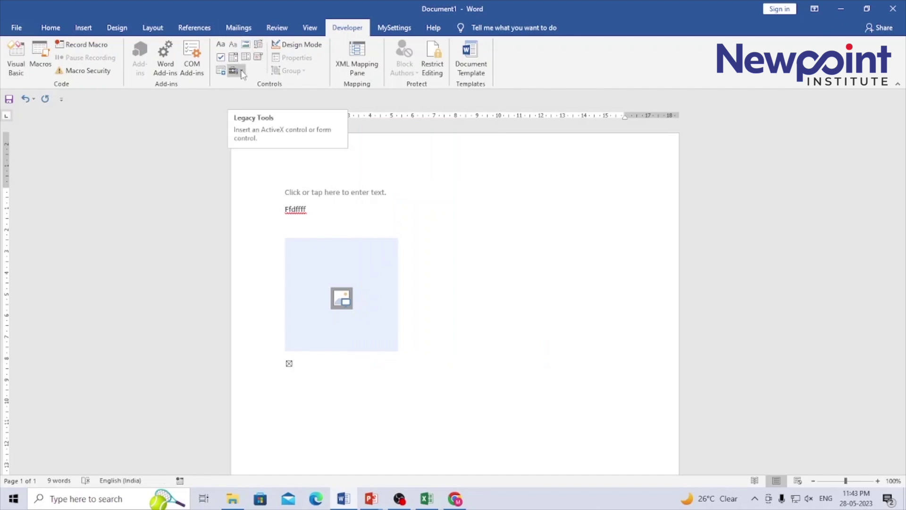
{"action": "left_click", "coordinate": [241, 72]}
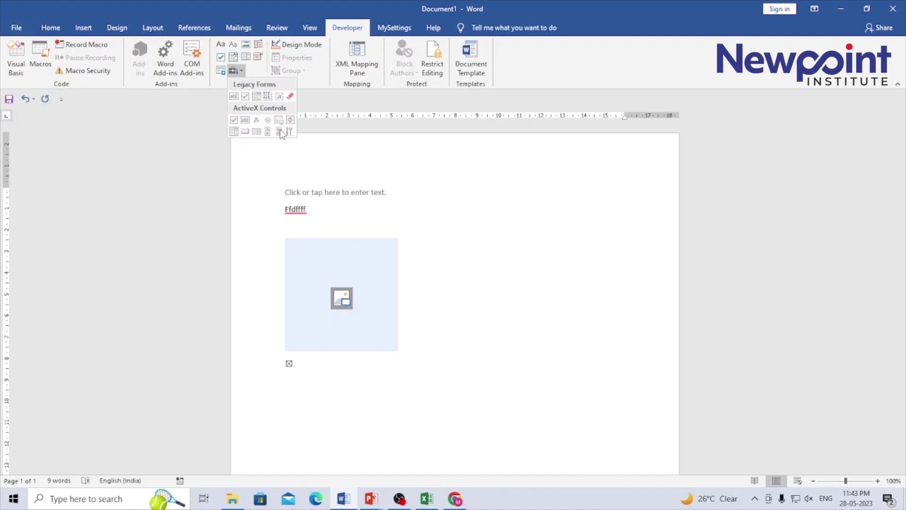
{"action": "left_click", "coordinate": [234, 5]}
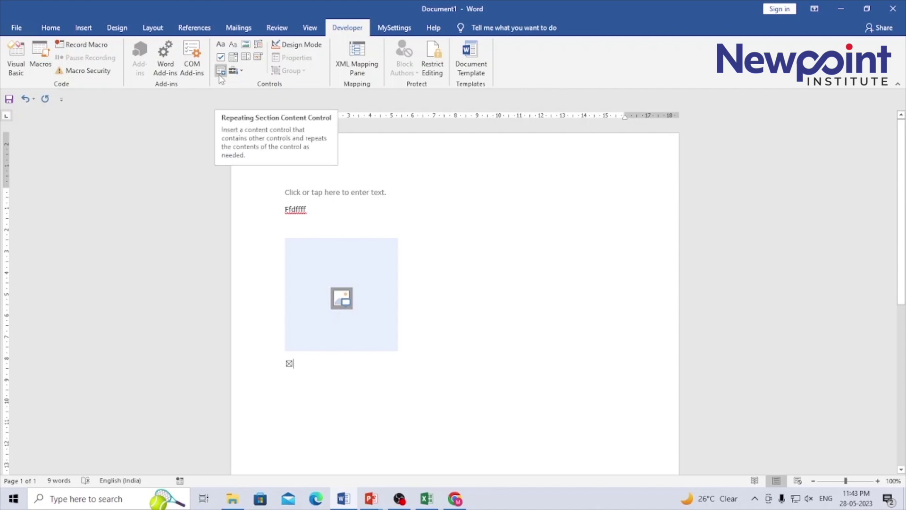
- Insert a date picker content control beside the check box and view its calendar without picking a date
{"action": "left_click", "coordinate": [257, 58]}
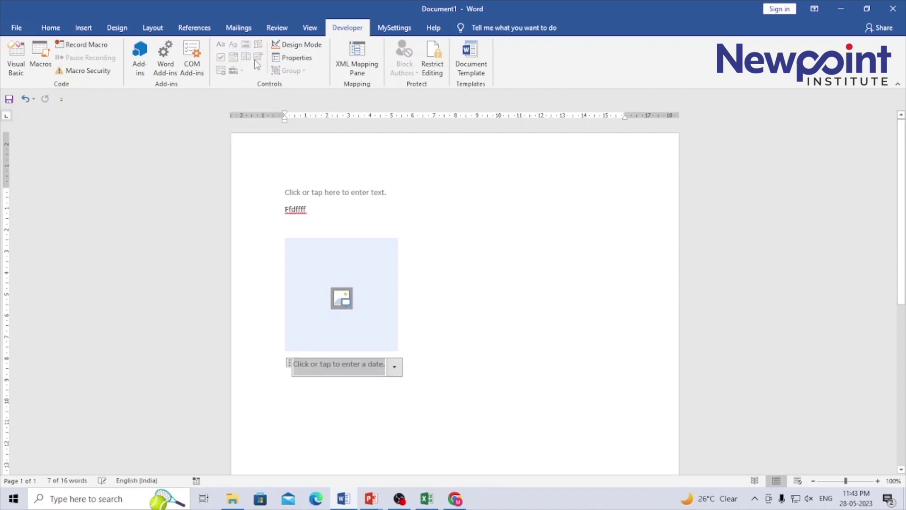
{"action": "left_click", "coordinate": [396, 368]}
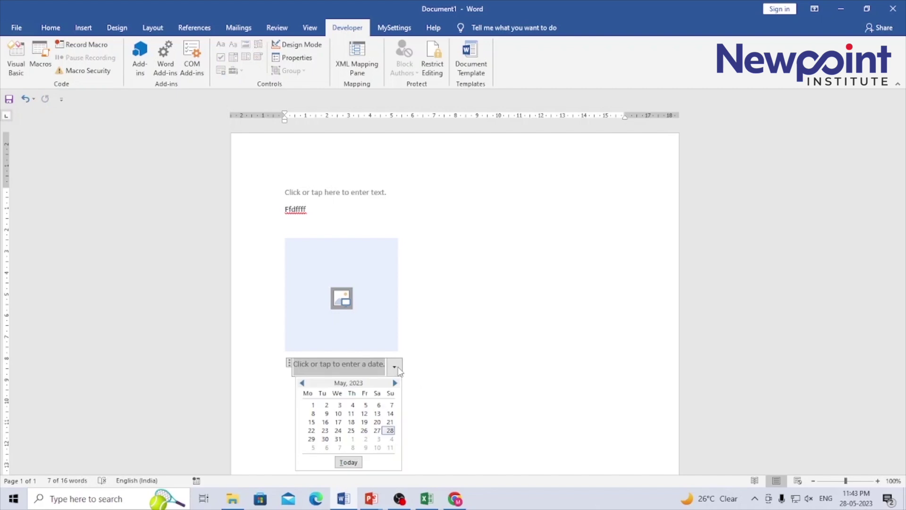
{"action": "left_click", "coordinate": [465, 363]}
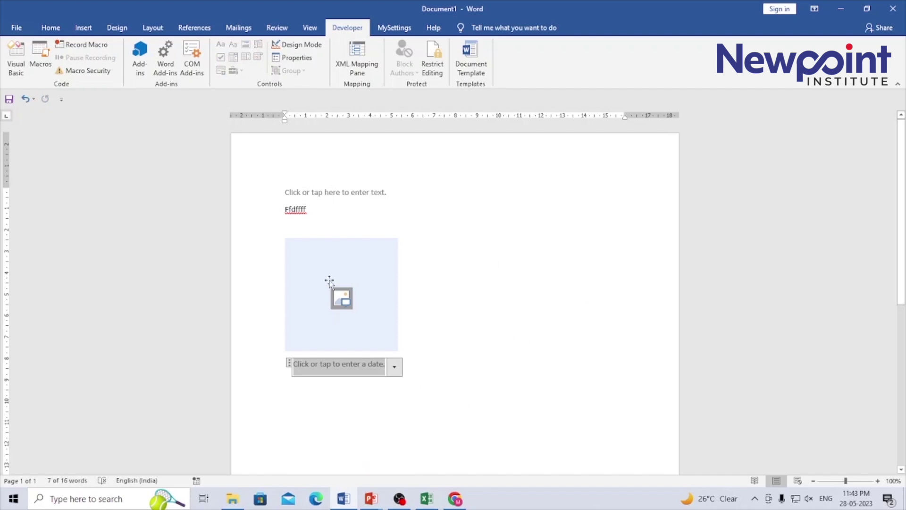
{"action": "left_click", "coordinate": [496, 370]}
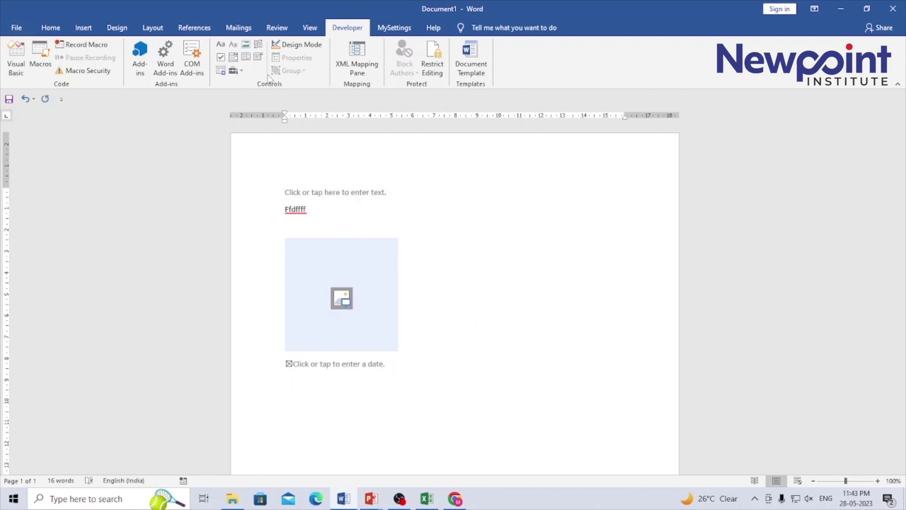
- Inspect the plain text and picture content controls in Design Mode, including the picture control's available commands, and leave Design Mode
{"action": "left_click", "coordinate": [294, 48]}
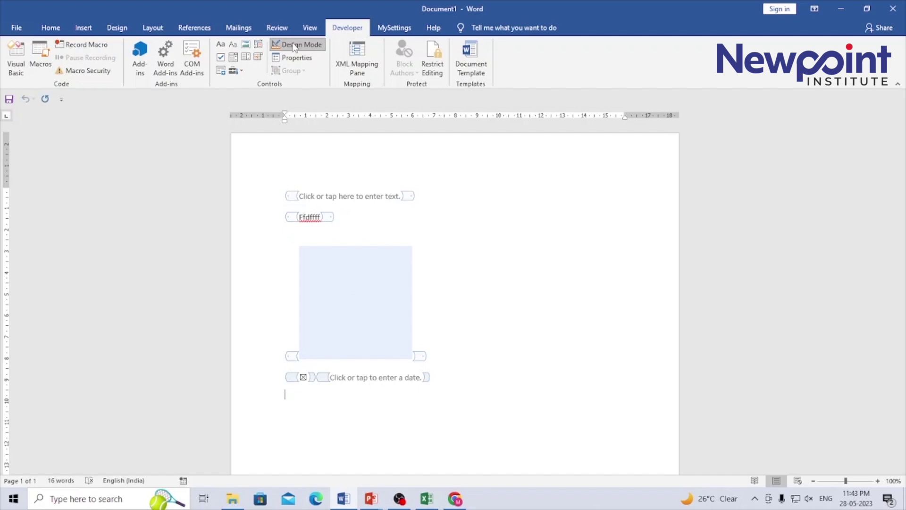
{"action": "left_click", "coordinate": [333, 220]}
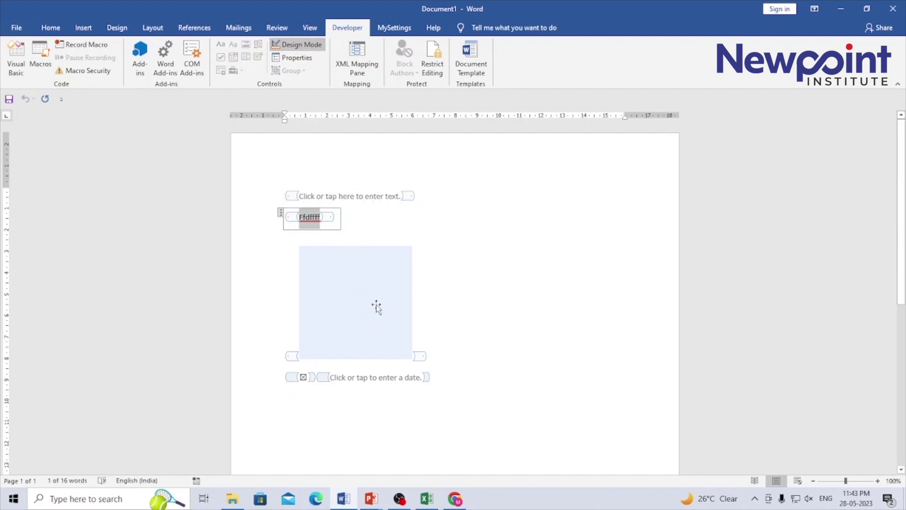
{"action": "left_click", "coordinate": [371, 263]}
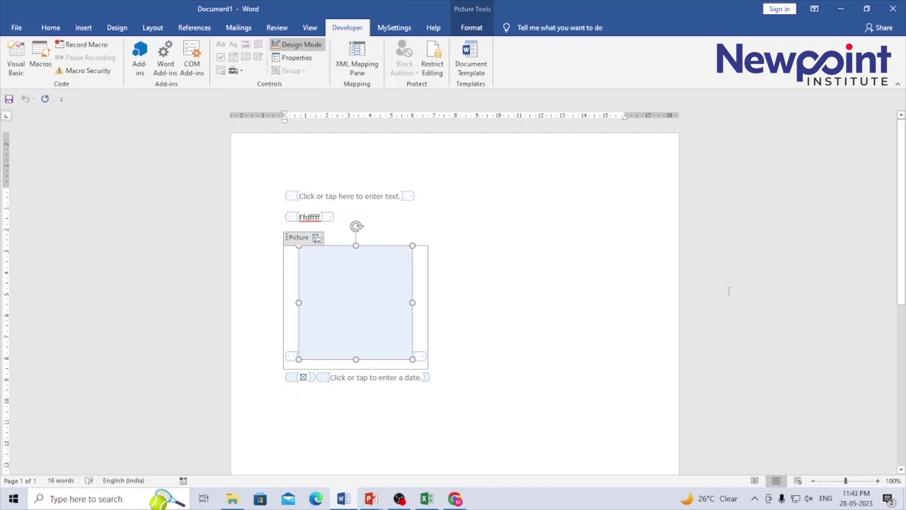
{"action": "left_click", "coordinate": [368, 296]}
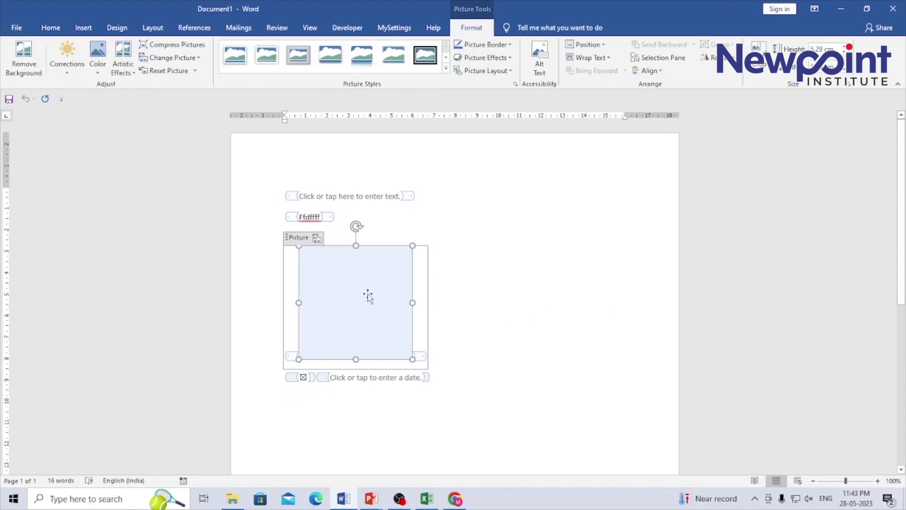
{"action": "right_click", "coordinate": [368, 295]}
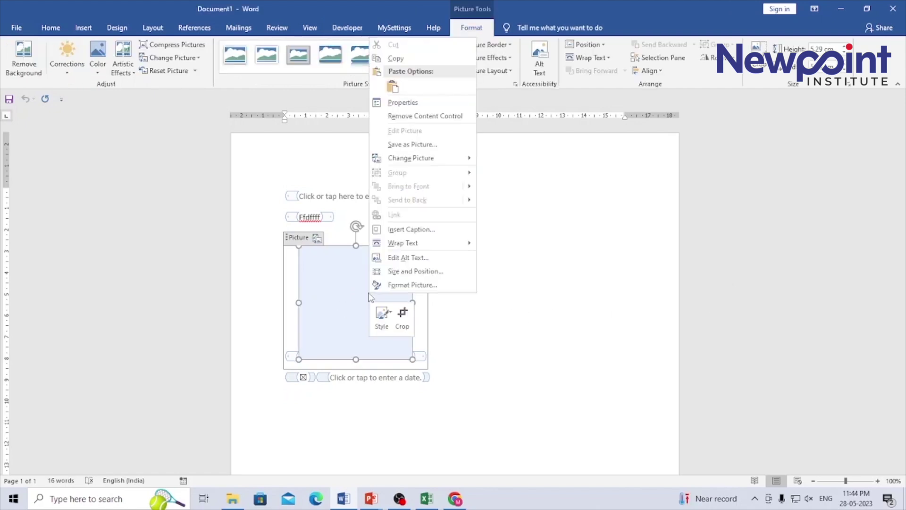
{"action": "mouse_move", "coordinate": [446, 250]}
{"action": "left_click", "coordinate": [495, 324]}
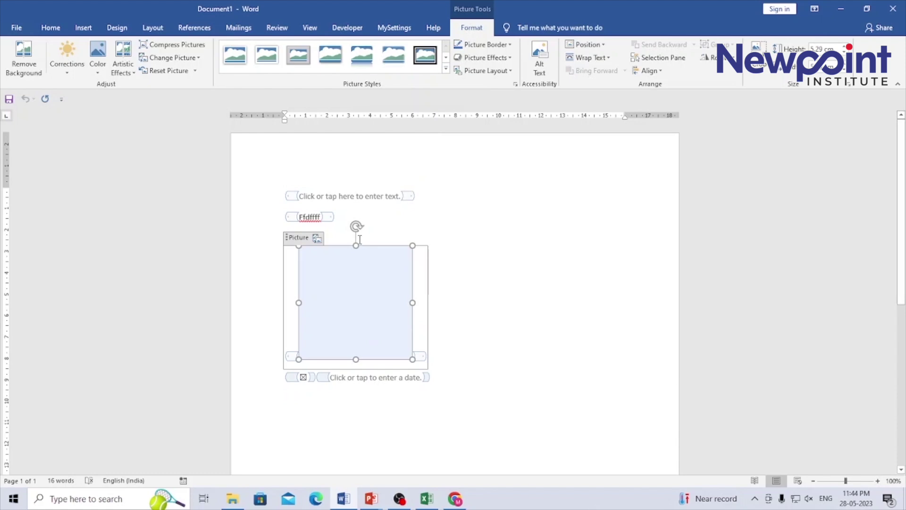
{"action": "left_click", "coordinate": [347, 27]}
{"action": "left_click", "coordinate": [306, 46]}
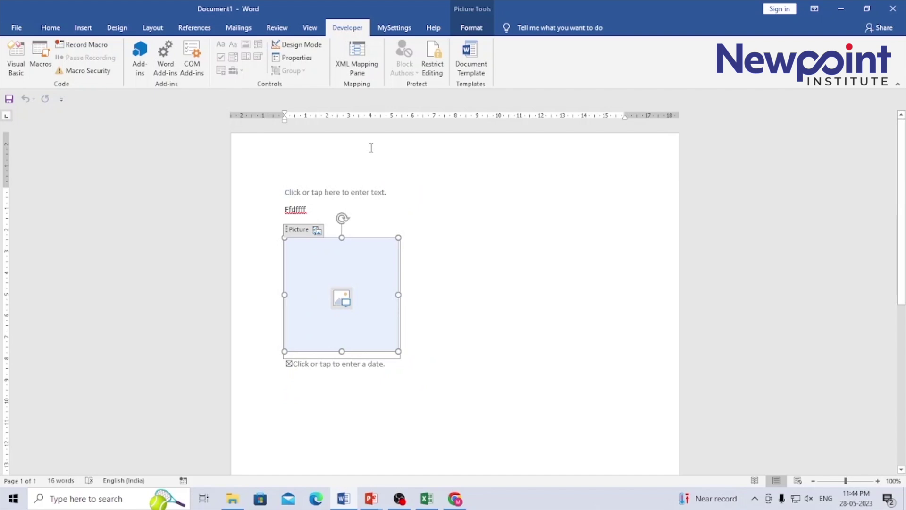
- Look through the coreProperties entries in a widened XML Mapping pane, from creator to contentStatus, and close the pane
{"action": "left_click", "coordinate": [360, 74]}
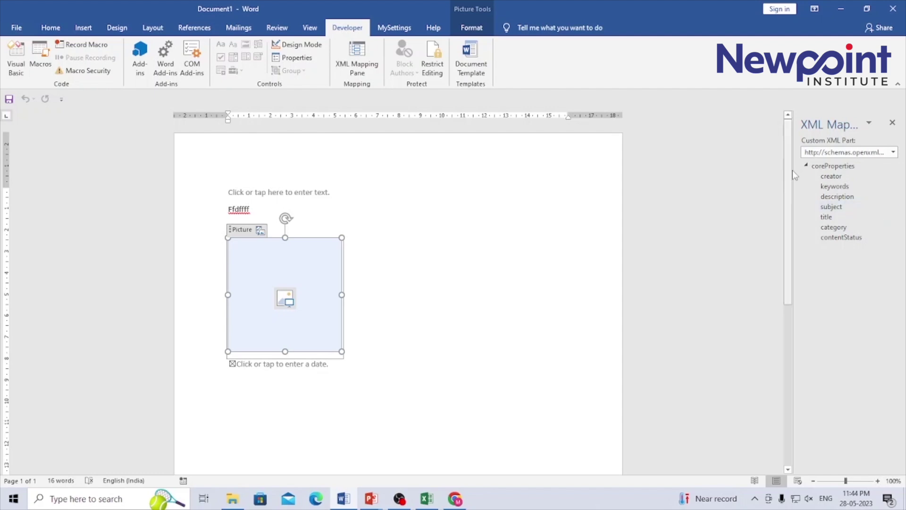
{"action": "left_click_drag", "start_coordinate": [793, 168], "coordinate": [667, 187]}
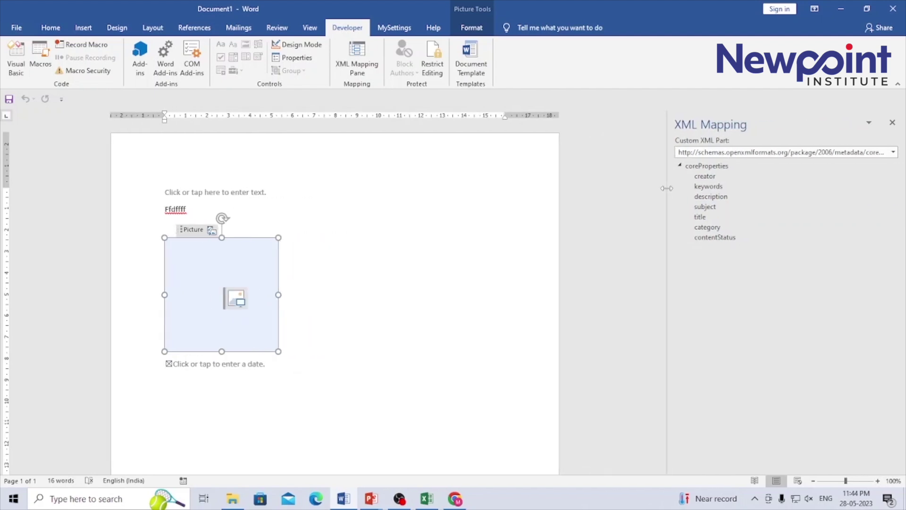
{"action": "left_click", "coordinate": [708, 167]}
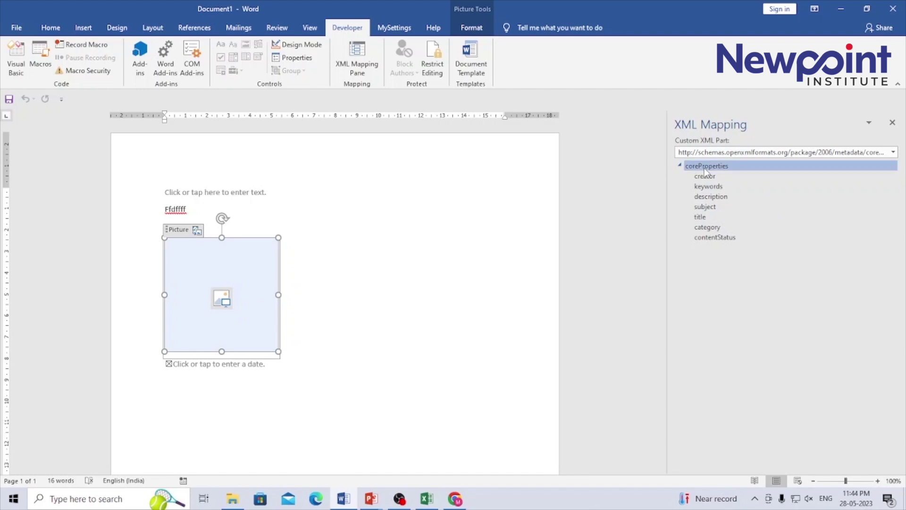
{"action": "left_click", "coordinate": [705, 176]}
{"action": "left_click", "coordinate": [708, 186]}
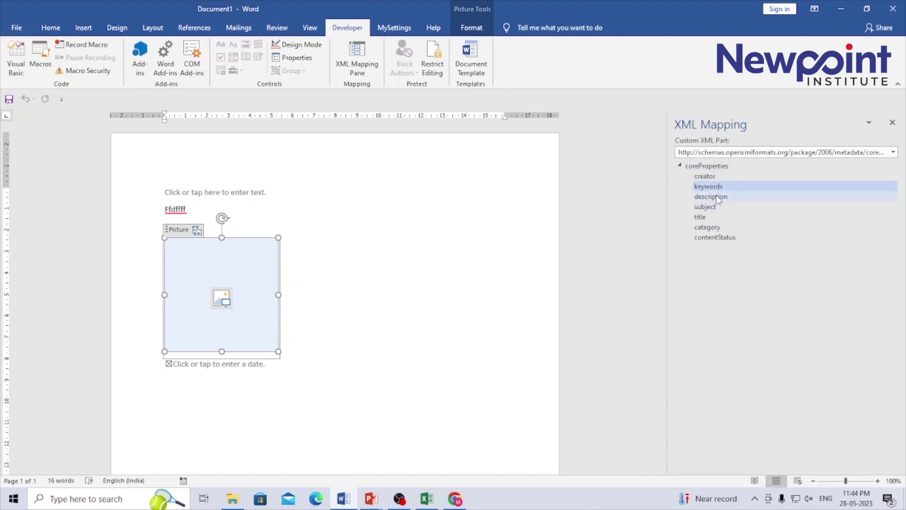
{"action": "left_click", "coordinate": [711, 196]}
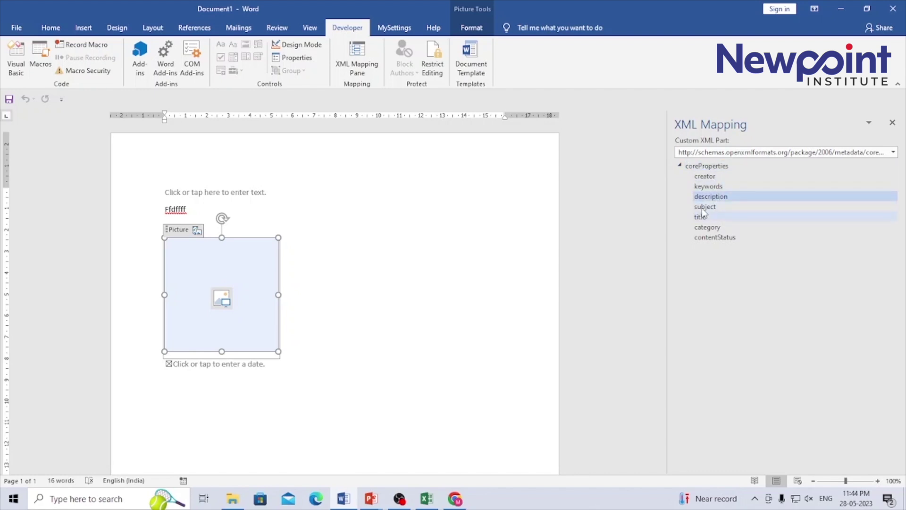
{"action": "left_click", "coordinate": [715, 238]}
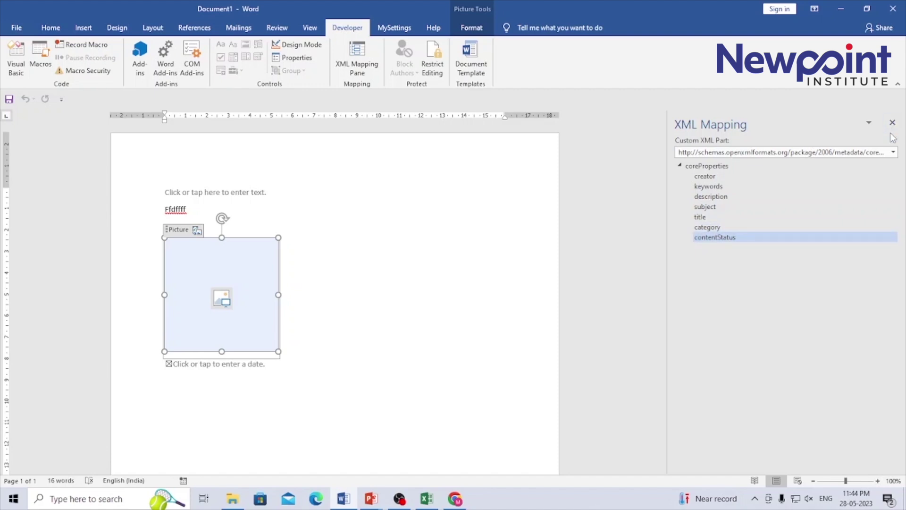
{"action": "left_click", "coordinate": [869, 124]}
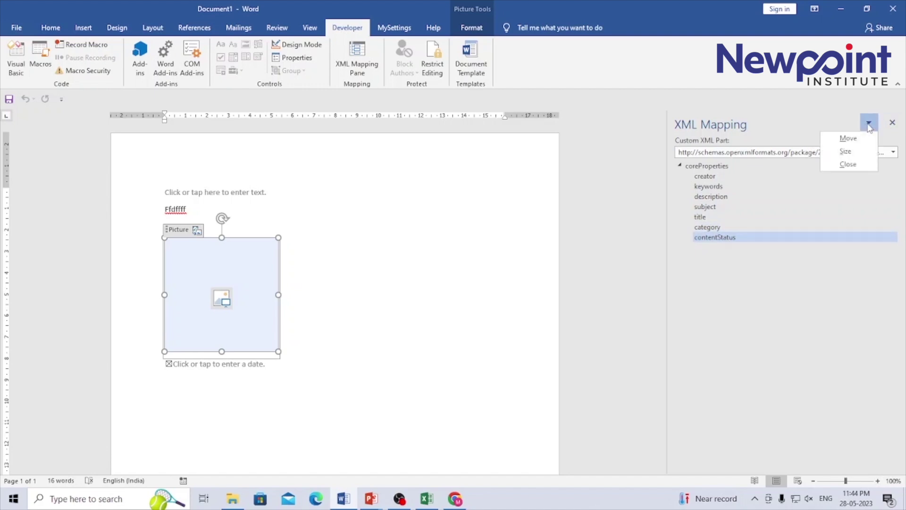
{"action": "left_click", "coordinate": [893, 124]}
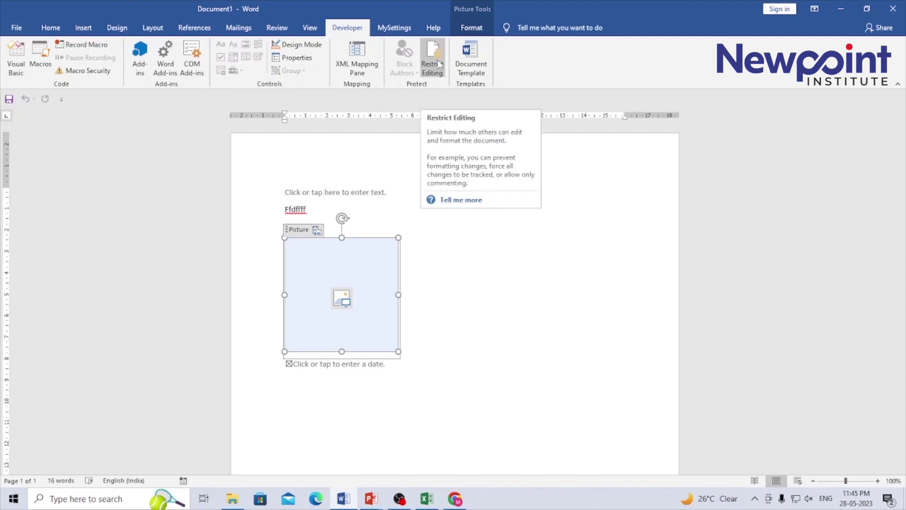
- View the document template settings in the Templates and Add-ins dialog and close it without changes
{"action": "left_click", "coordinate": [472, 64]}
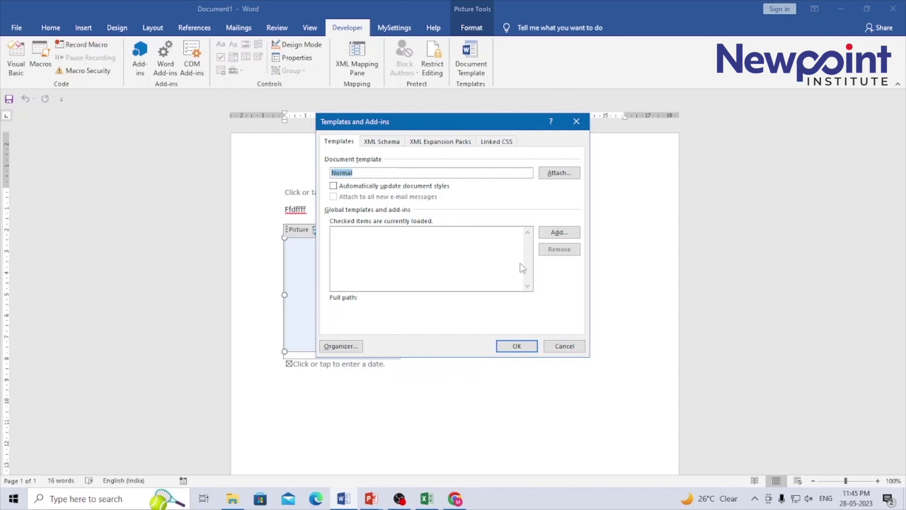
{"action": "left_click", "coordinate": [564, 346]}
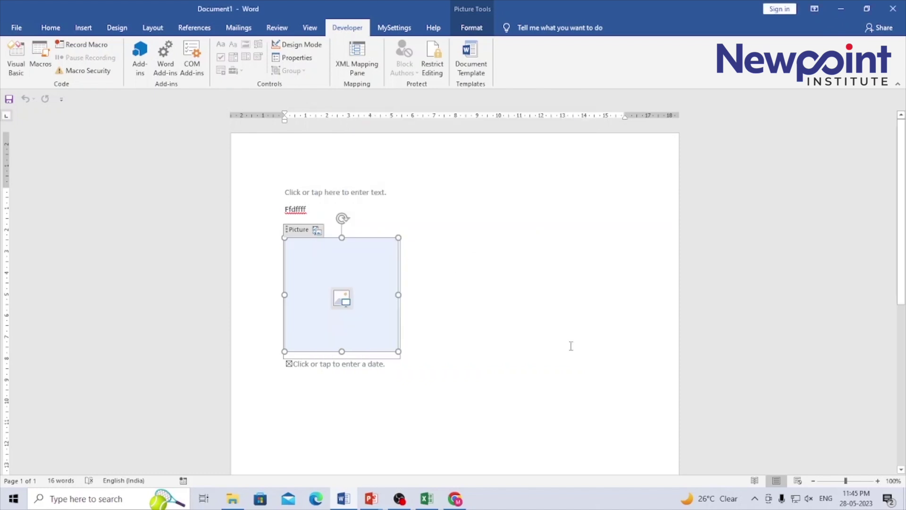
{"action": "left_click", "coordinate": [406, 210]}
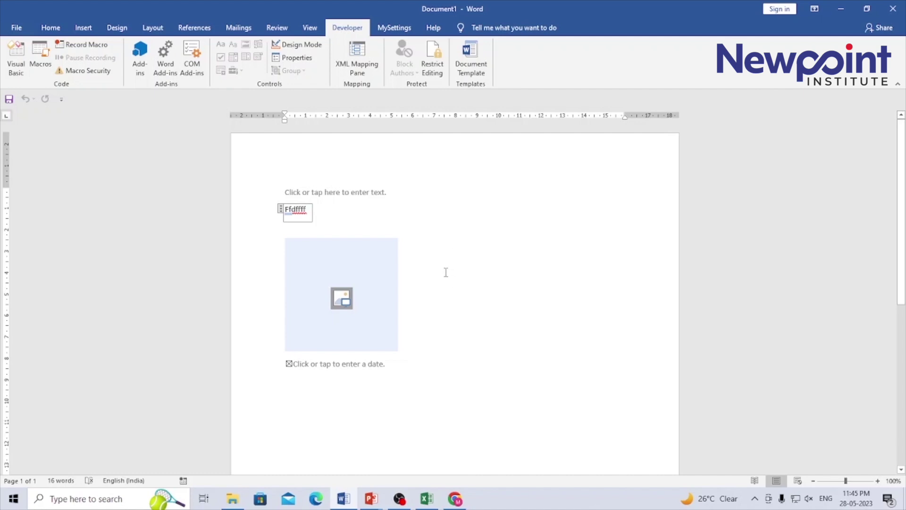
{"action": "key", "text": "Down"}
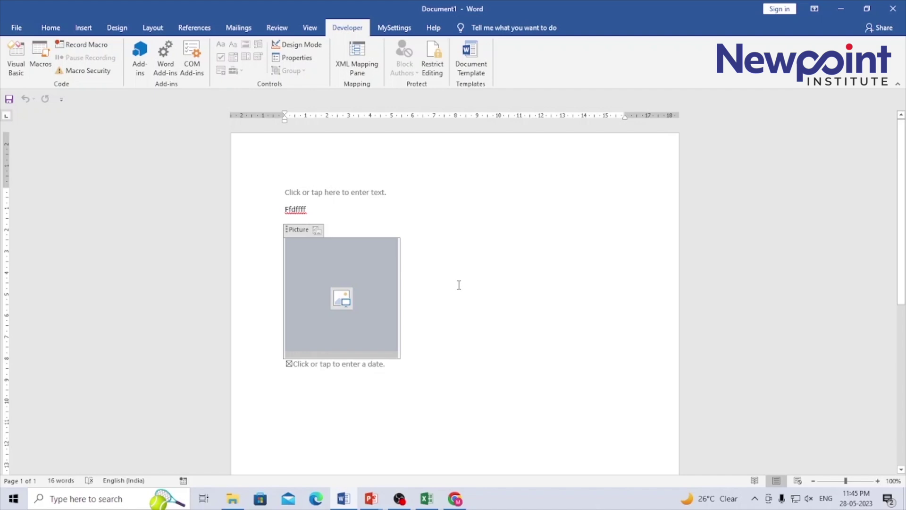